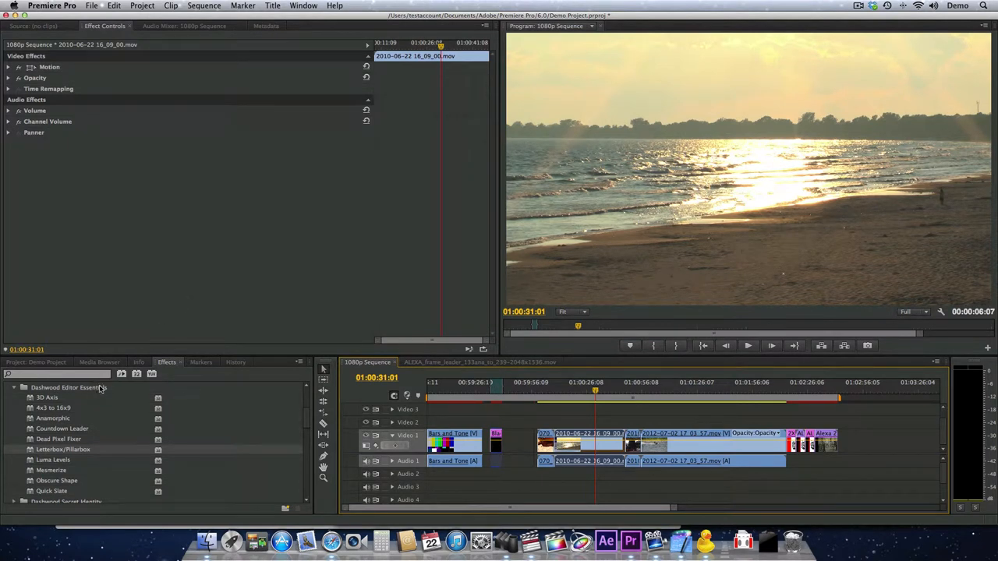
- Apply Letterbox/Pillarbox to the beach clip and set its target ratio to 1.33:1 4x3
left_click(168, 363)
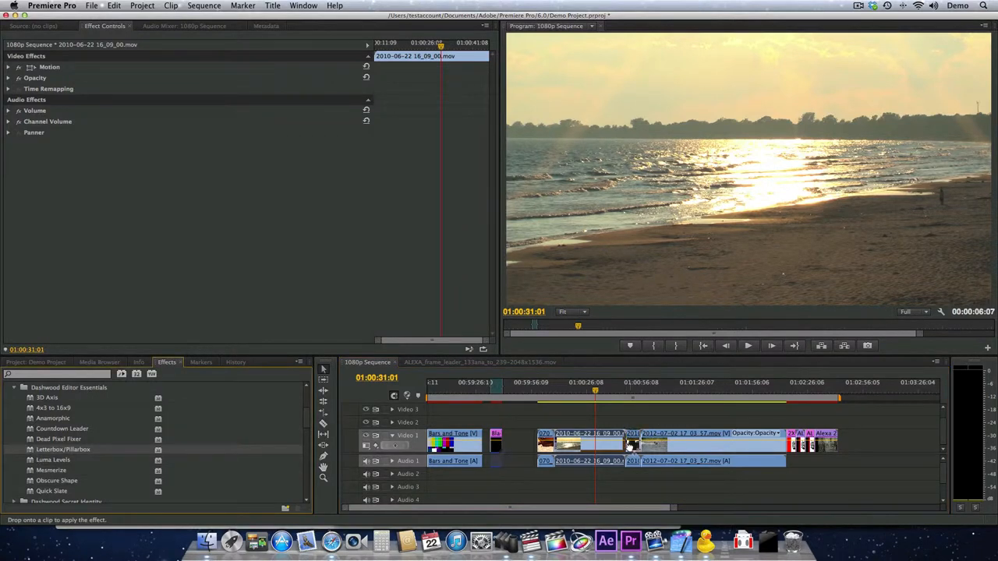
left_click_drag(30, 450, 596, 445)
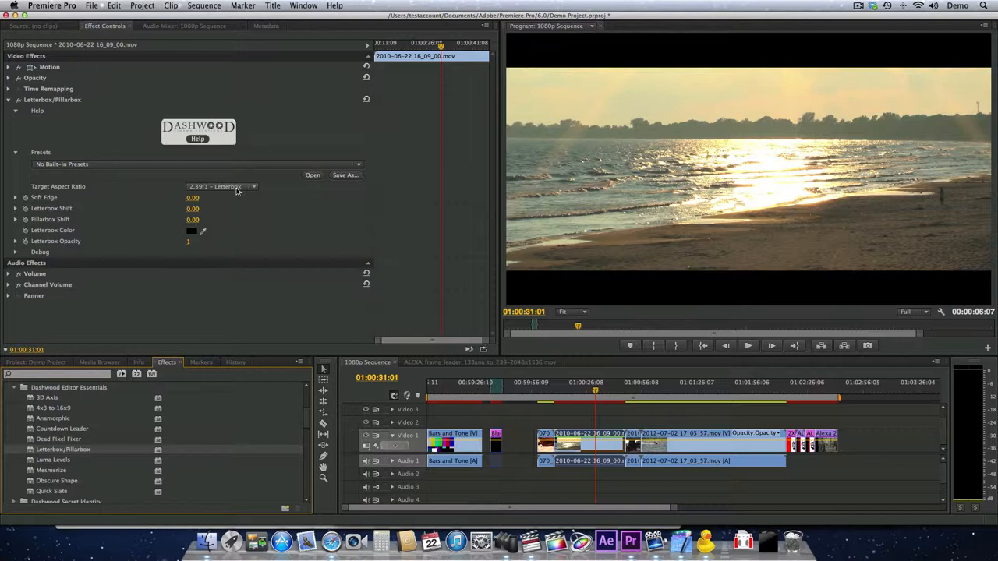
left_click(237, 187)
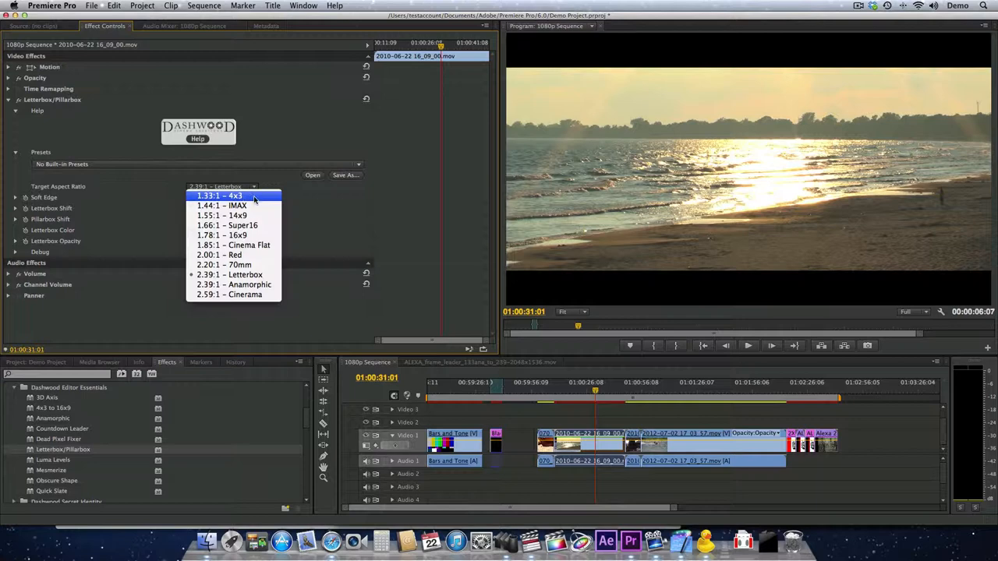
left_click(254, 196)
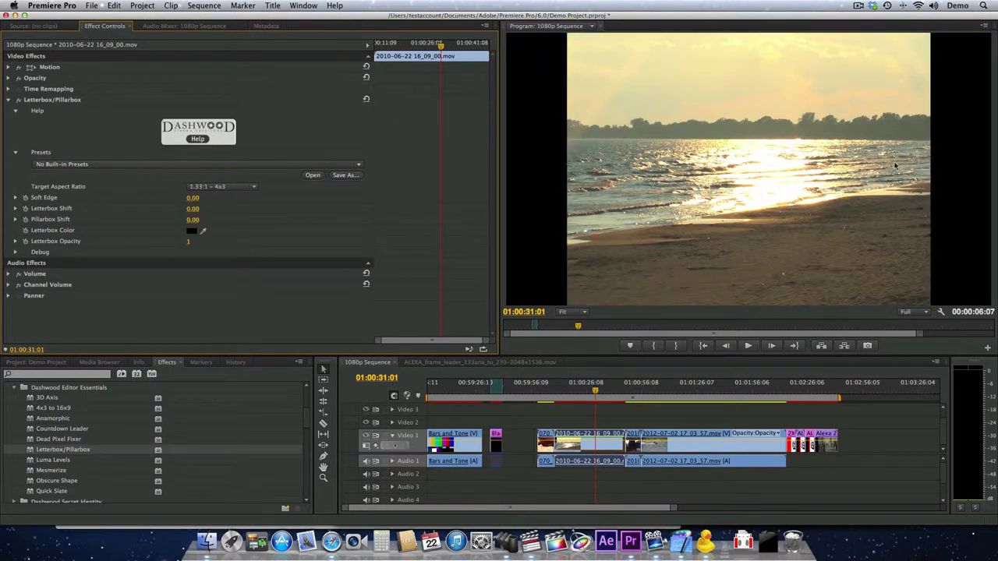
- Try the 2.59:1 Cinerama ratio, then settle on 1.85:1 Cinema Flat
left_click(221, 187)
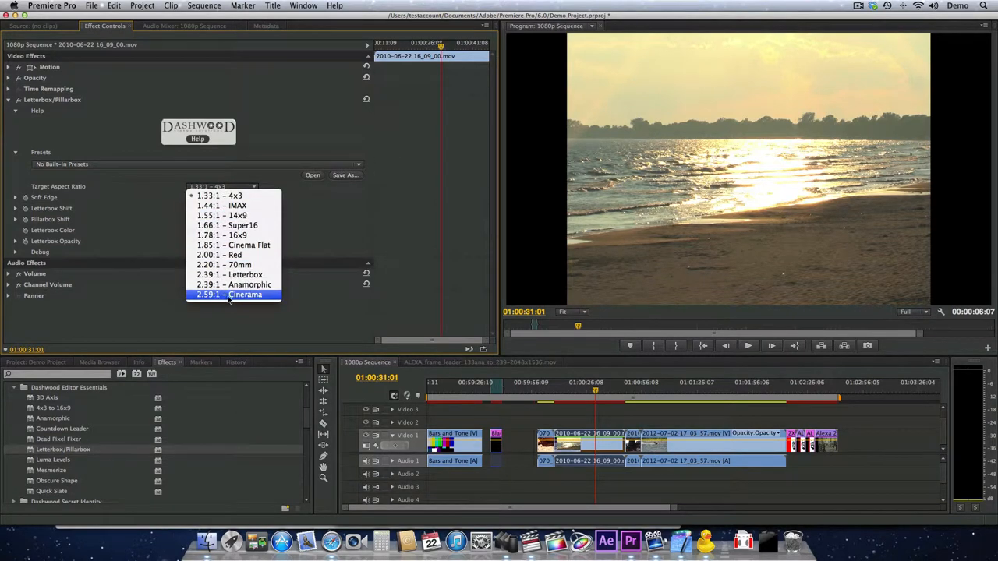
left_click(269, 297)
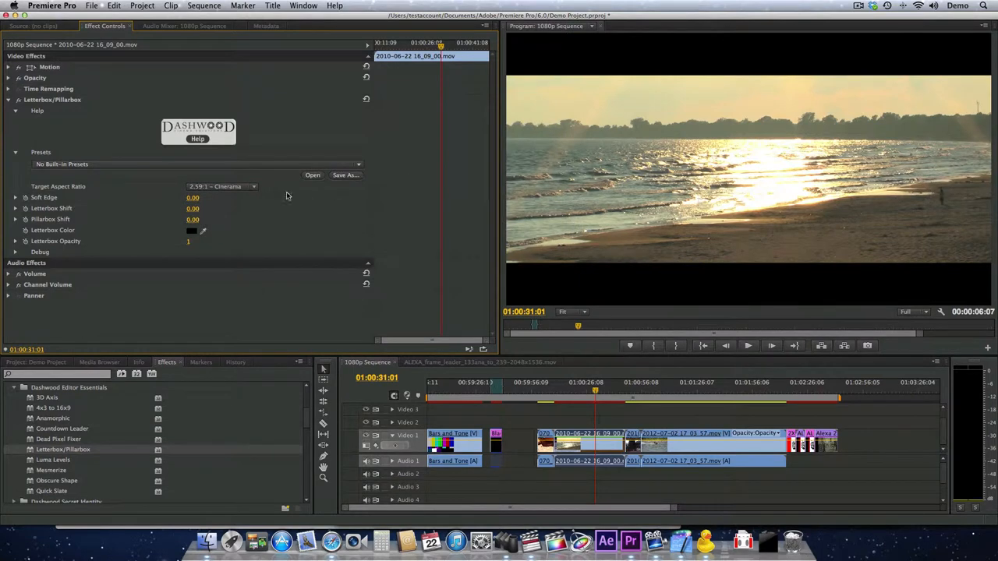
left_click(243, 187)
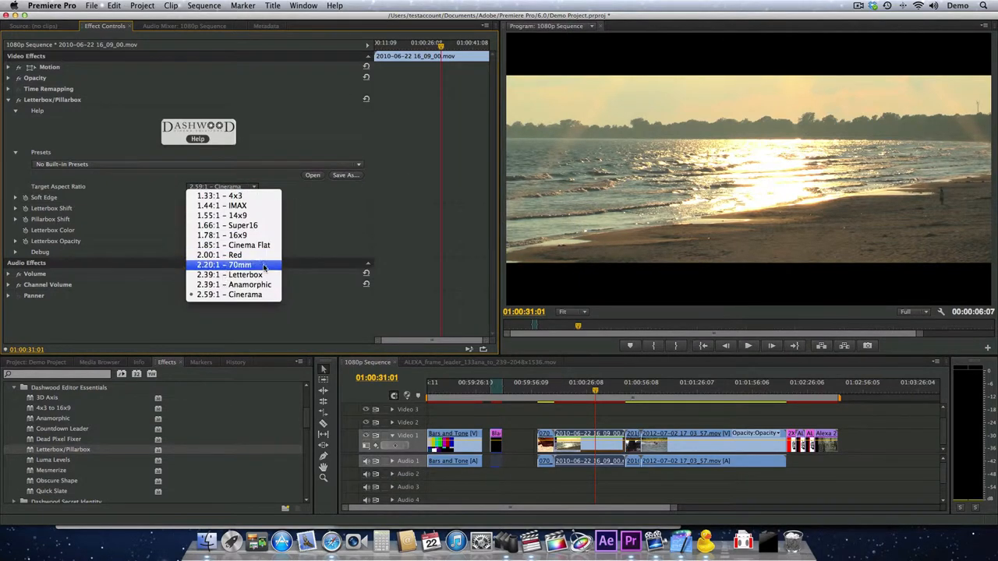
left_click(233, 245)
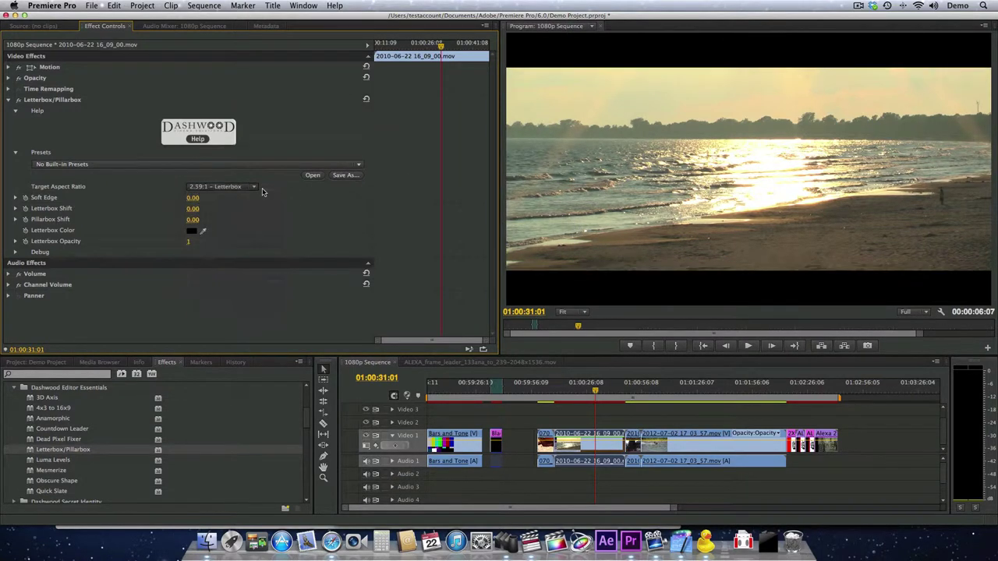
- Apply Letterbox/Pillarbox to the first clip of the ALEXA frame leader sequence
left_click(478, 363)
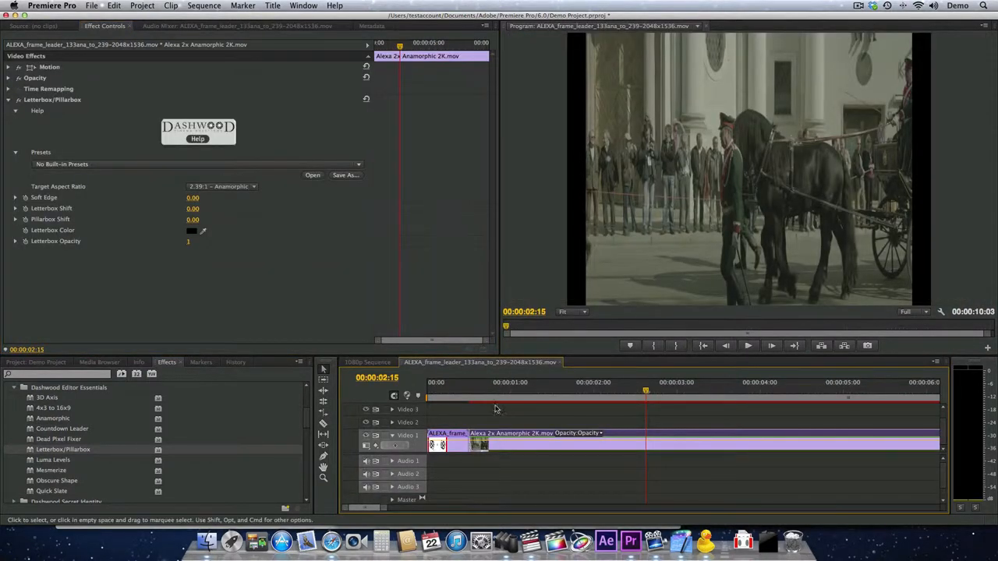
left_click(450, 384)
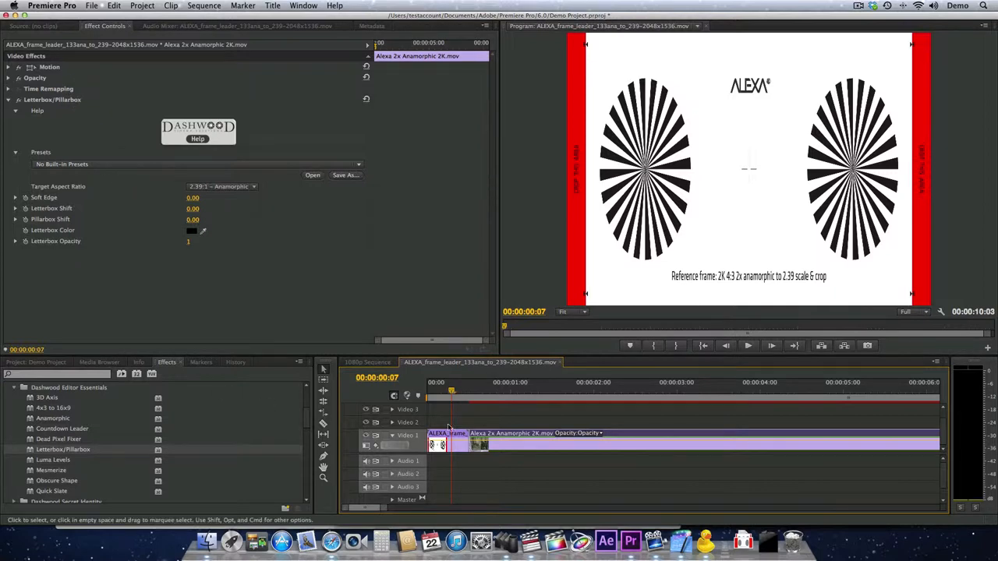
left_click(446, 438)
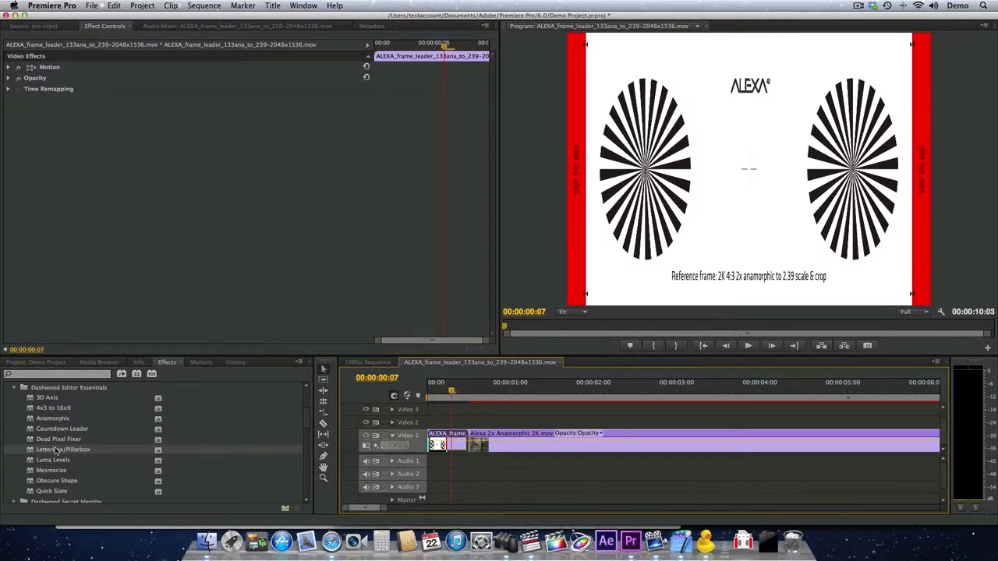
left_click_drag(61, 449, 446, 444)
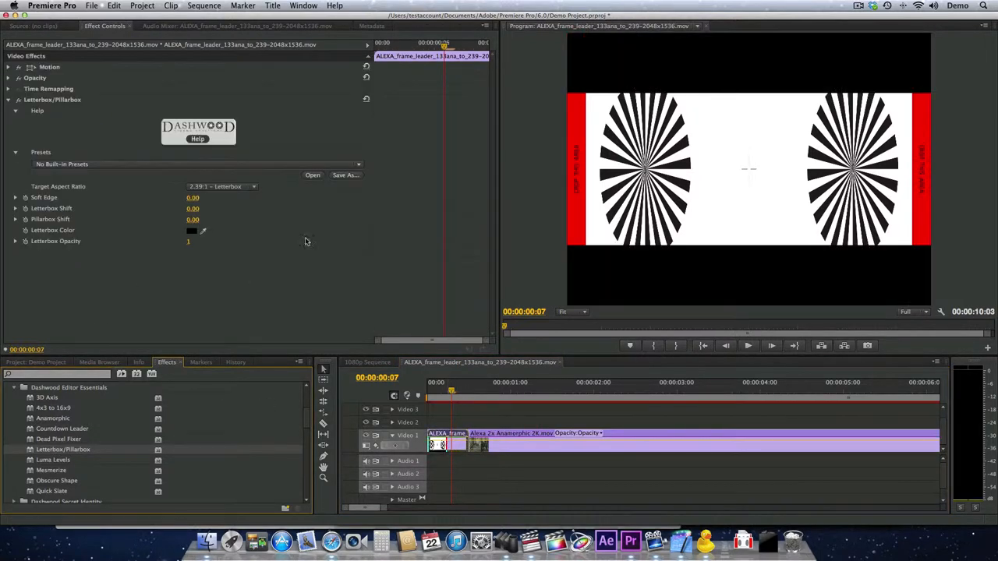
- Set the ALEXA leader's target ratio to 2.39:1 Anamorphic and return to the 1080p Sequence
left_click(221, 186)
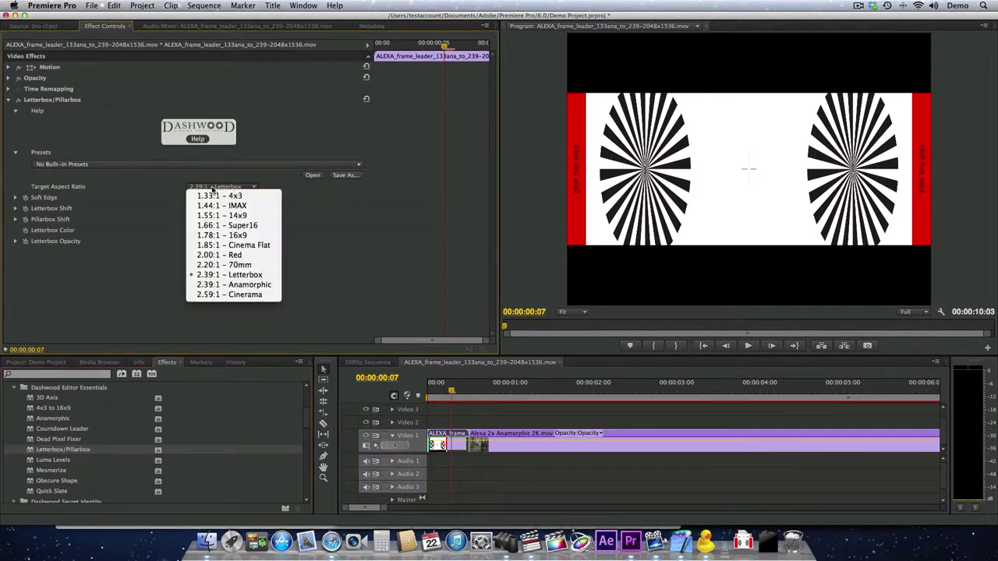
left_click(254, 286)
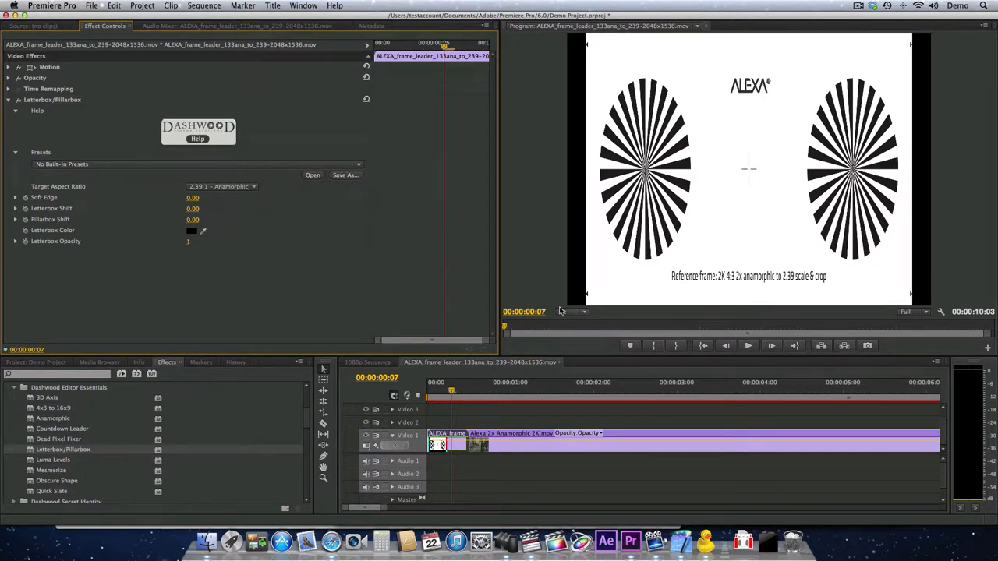
left_click(366, 362)
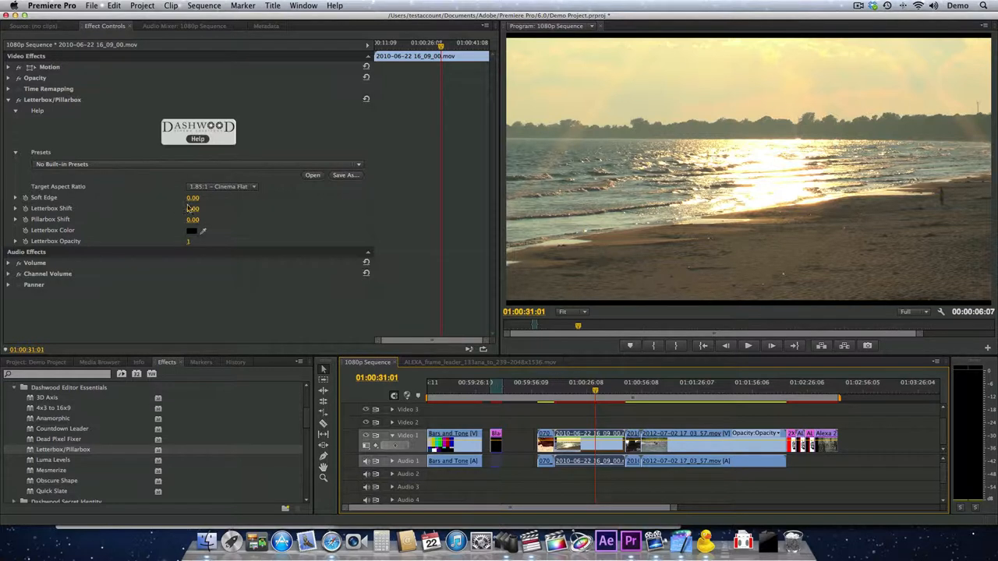
- Set the beach clip to 2.39:1 Letterbox and shift the picture vertically within the bars
left_click(220, 186)
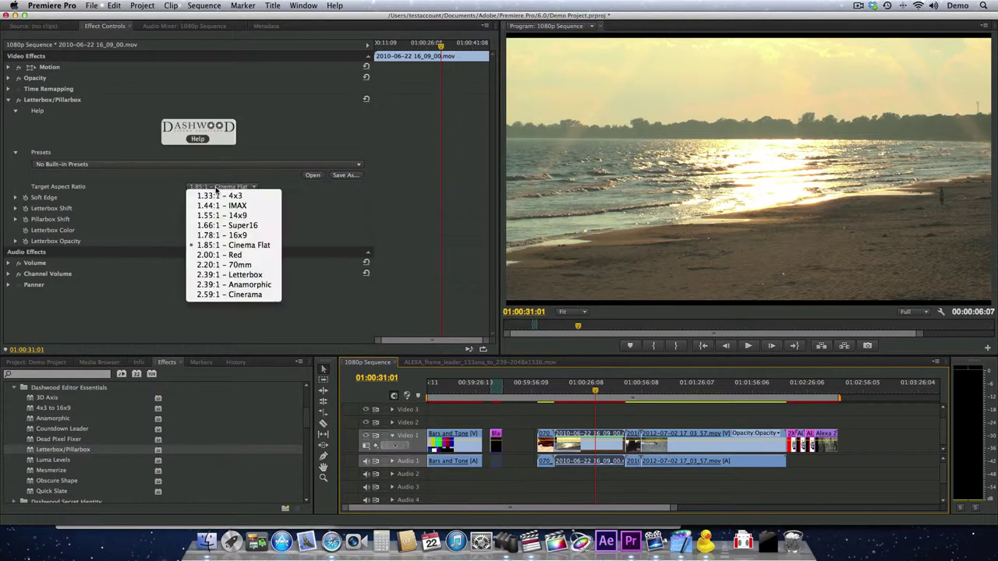
left_click(260, 275)
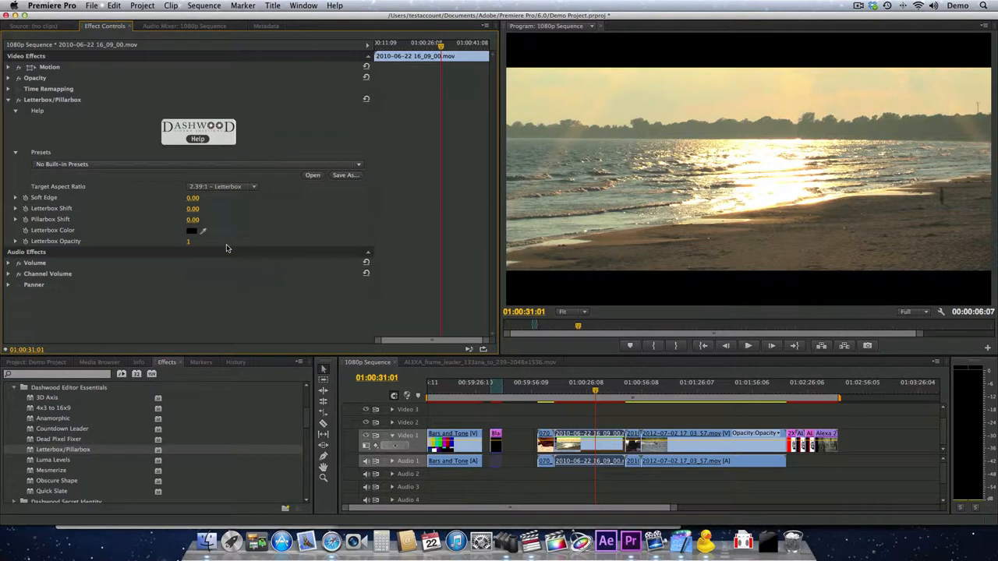
left_click_drag(193, 208, 196, 208)
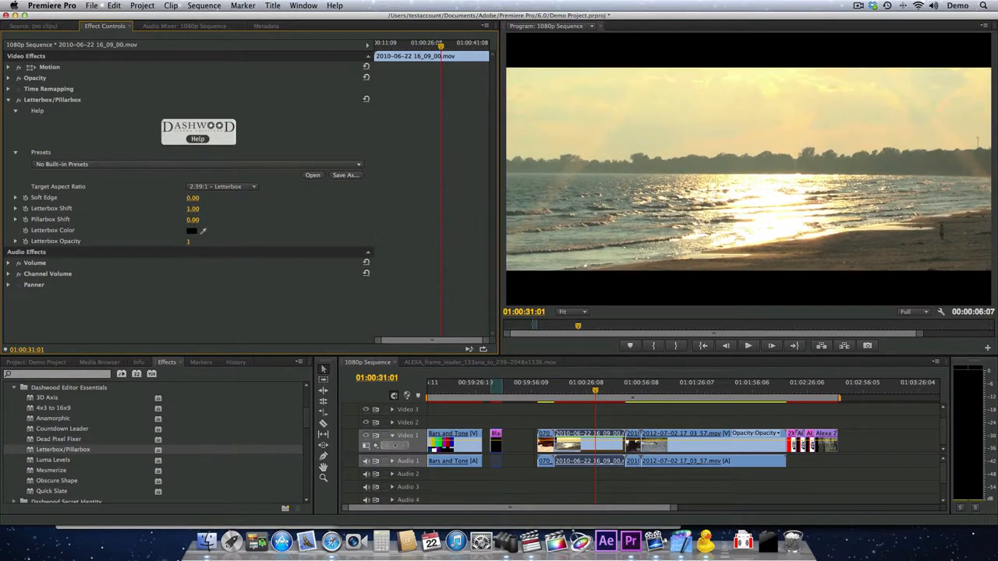
- Try the 1.33:1 4x3 pillarbox with a sideways shift, then reset Pillarbox Shift to 0.00
left_click(220, 186)
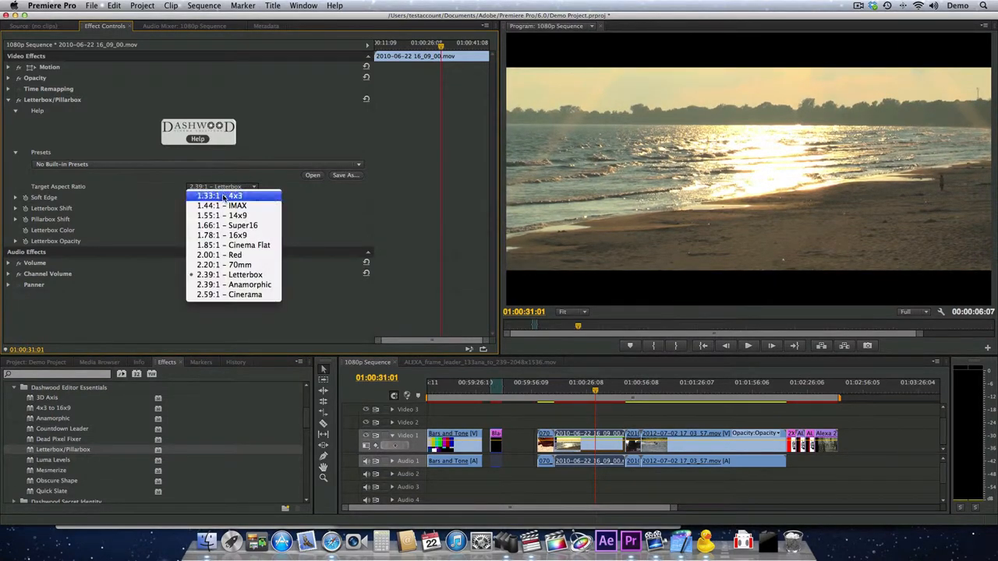
left_click(222, 190)
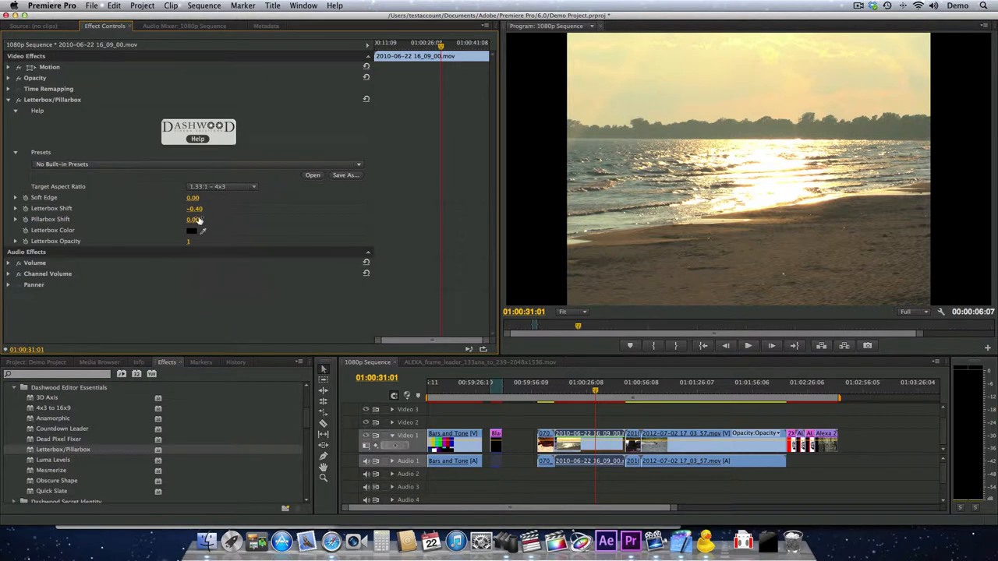
left_click_drag(194, 219, 201, 219)
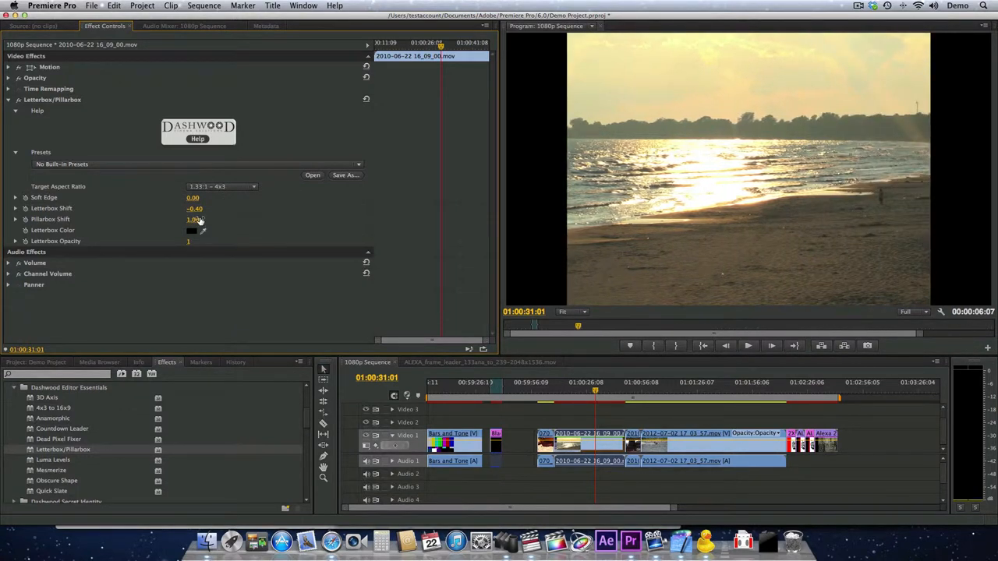
left_click_drag(199, 219, 191, 219)
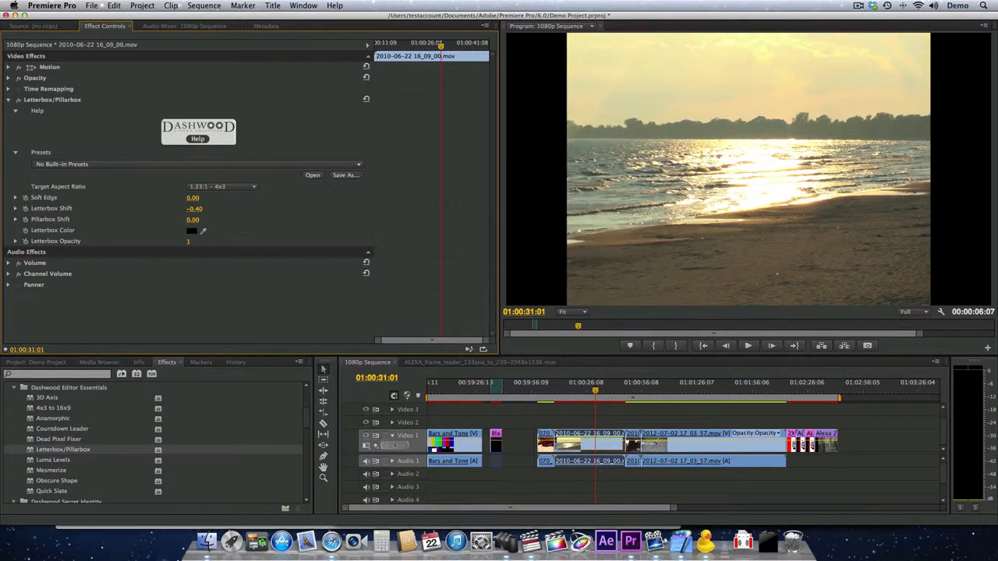
- Return to the 2.39:1 letterbox ratio and raise Soft Edge on the bars
left_click(223, 186)
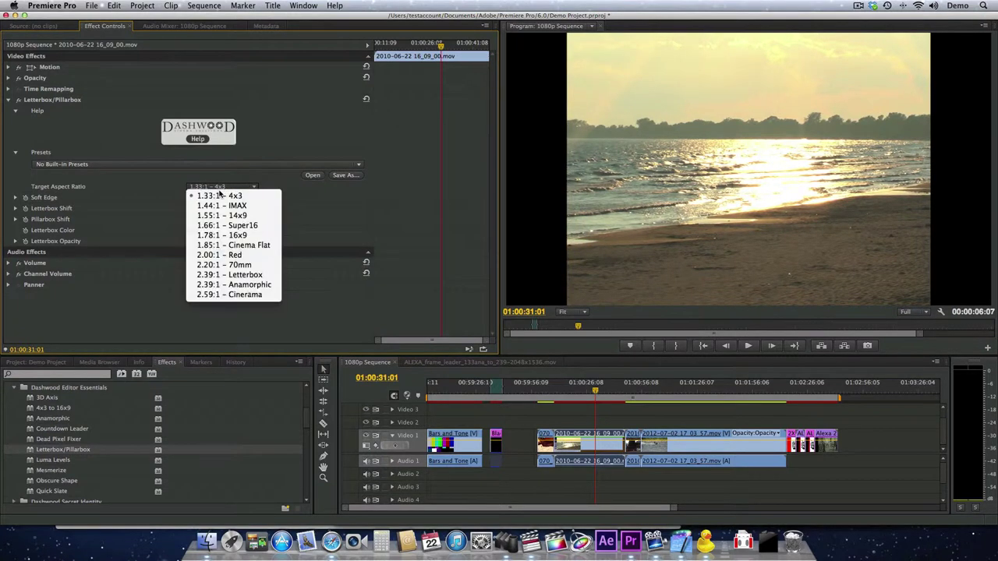
left_click(260, 275)
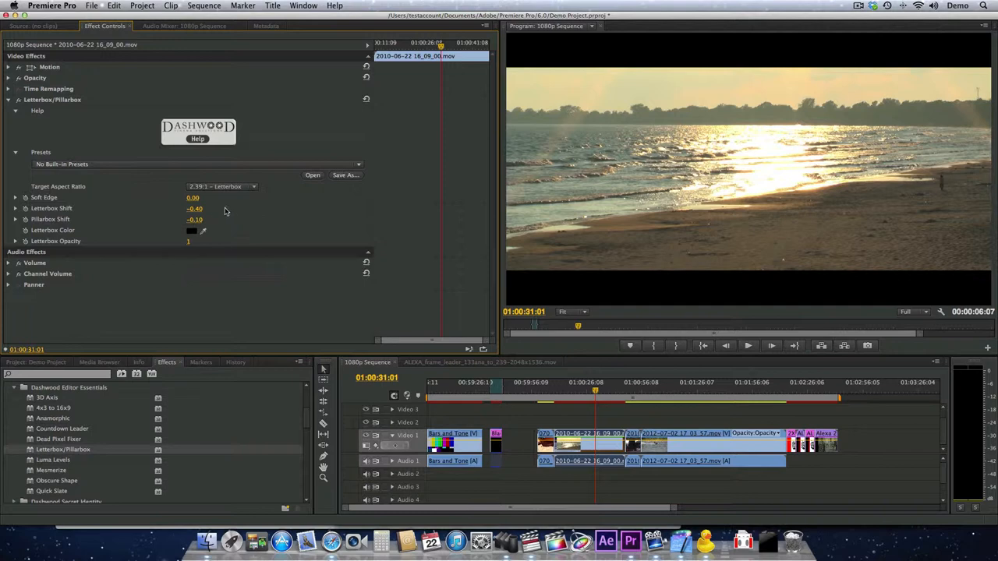
mouse_move(193, 198)
left_mouse_down()
mouse_move(211, 198)
mouse_move(199, 200)
left_mouse_up()
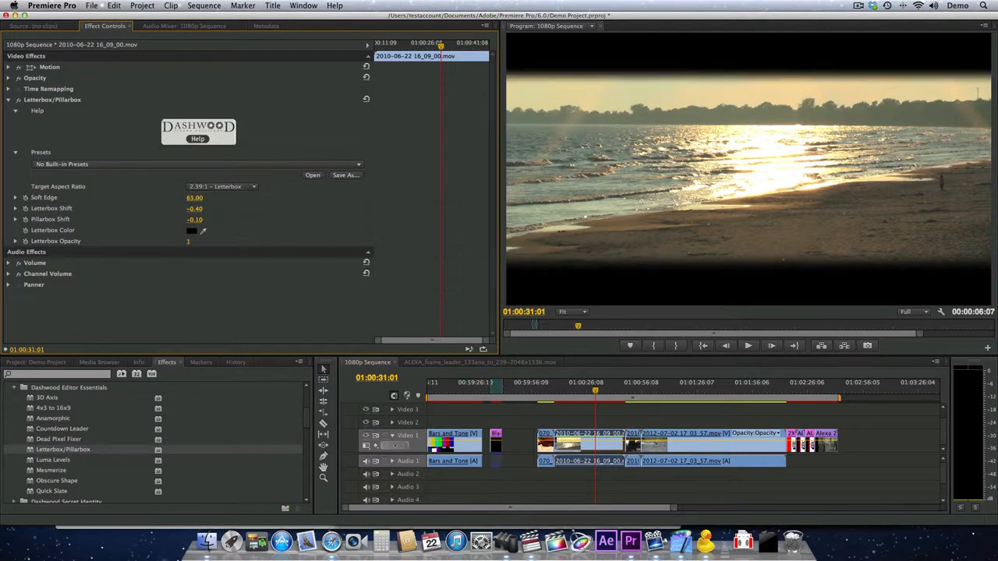
- Choose a saturated deep blue for the letterbox bars and reset Soft Edge to 0
left_click(194, 231)
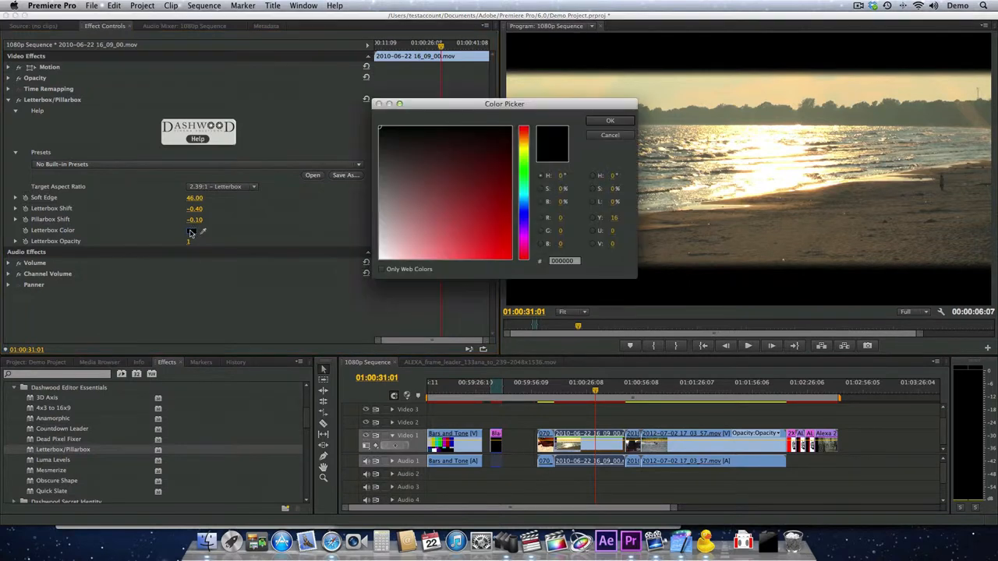
left_click(413, 150)
left_click_drag(402, 148, 443, 214)
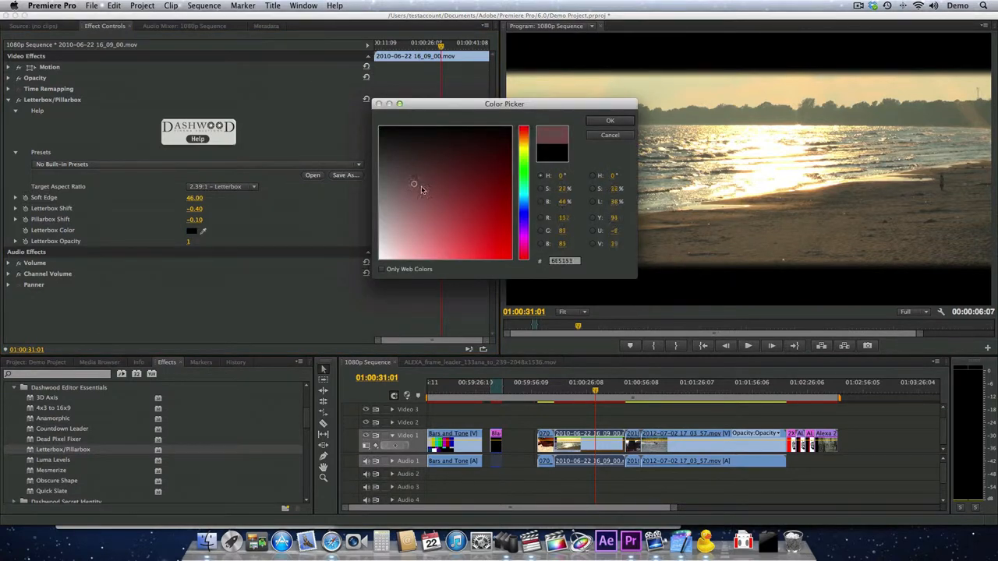
left_click(527, 205)
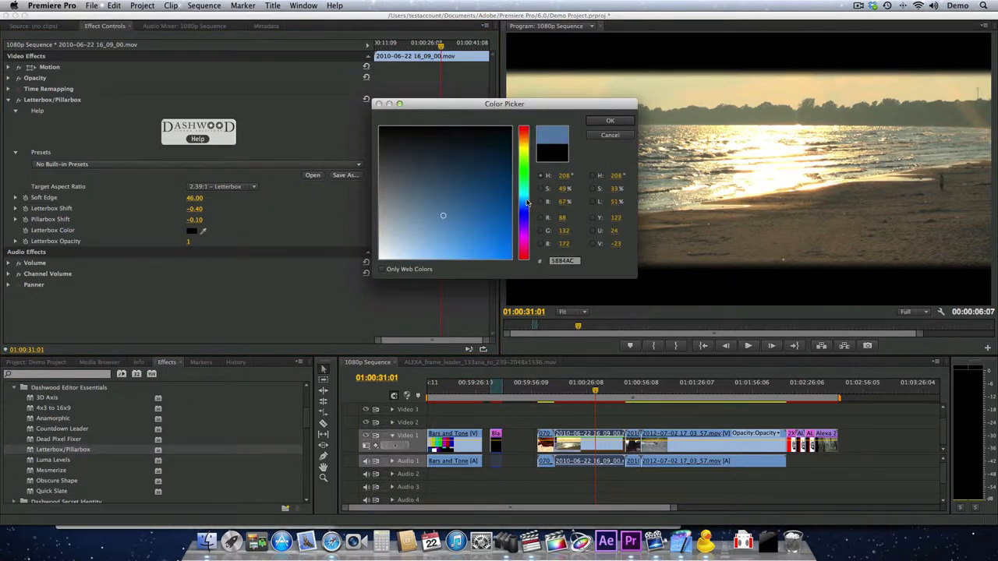
left_click(527, 199)
left_click(473, 218)
left_click(525, 211)
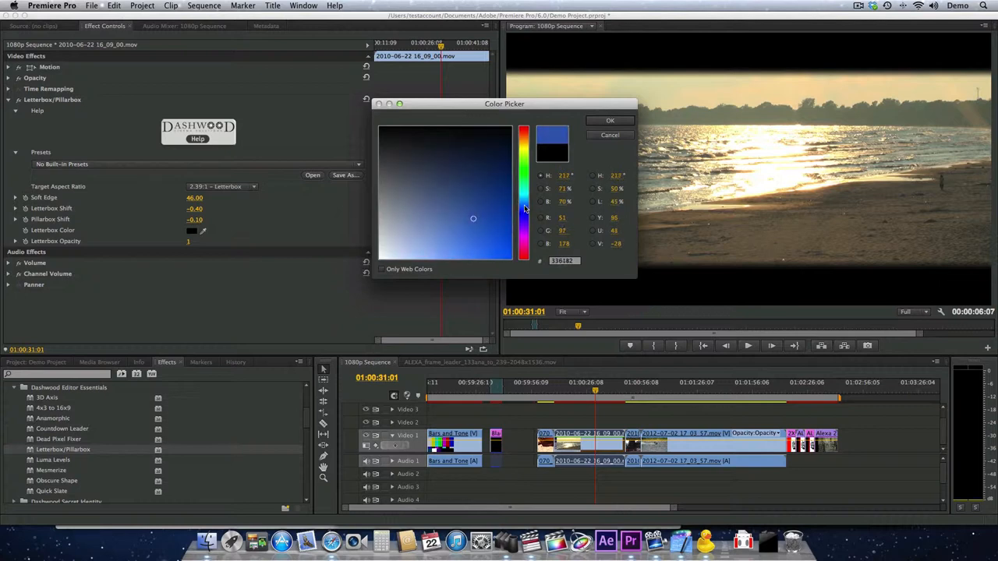
left_click(495, 216)
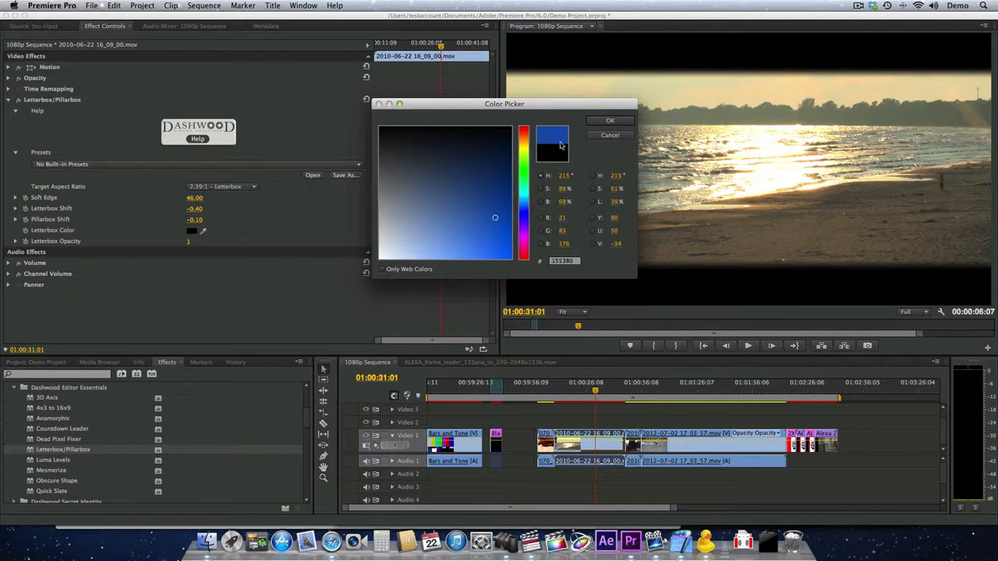
left_click(611, 120)
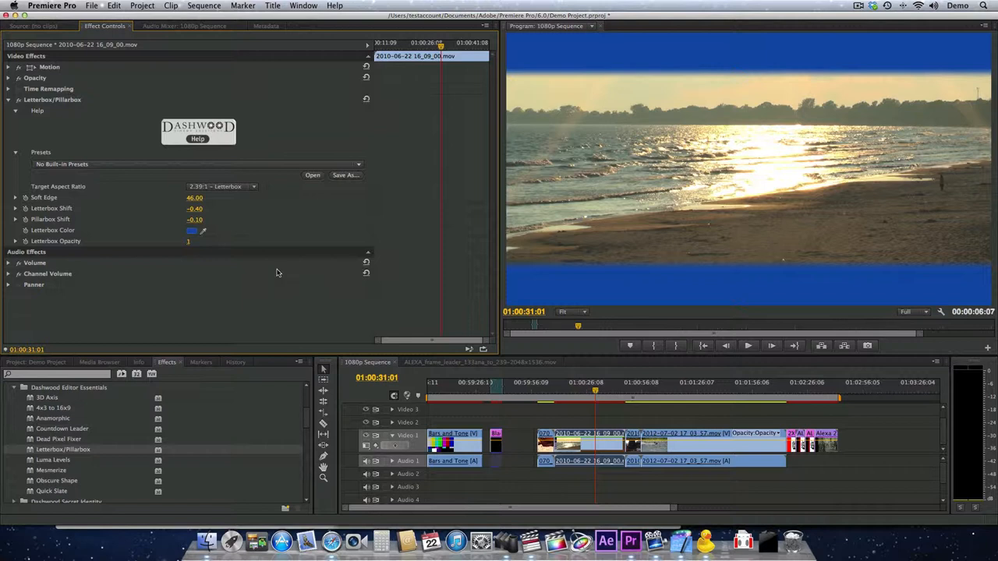
left_click_drag(194, 197, 180, 204)
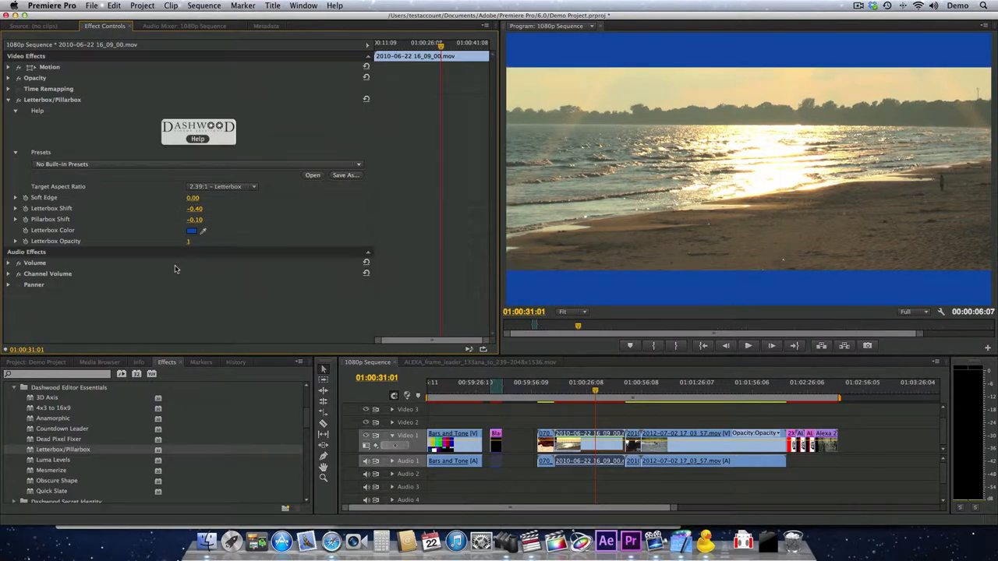
- Scrub Letterbox Opacity down and back to full strength, then deselect the clip
left_click_drag(188, 242, 194, 241)
left_click_drag(189, 241, 199, 242)
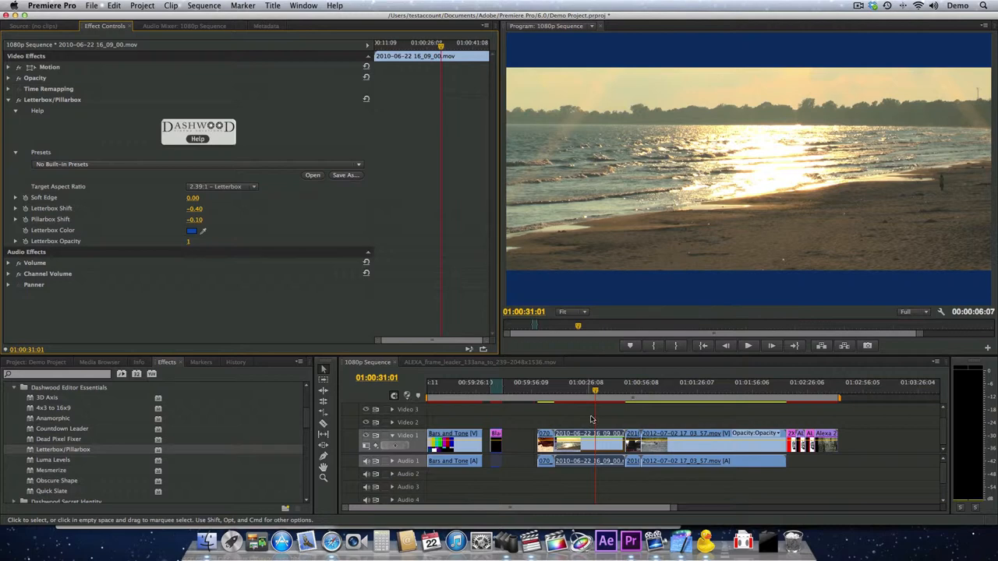
left_click(590, 420)
- Nest the later clips into Nested Sequence 01 and apply Letterbox/Pillarbox to it
left_click_drag(636, 421, 707, 448)
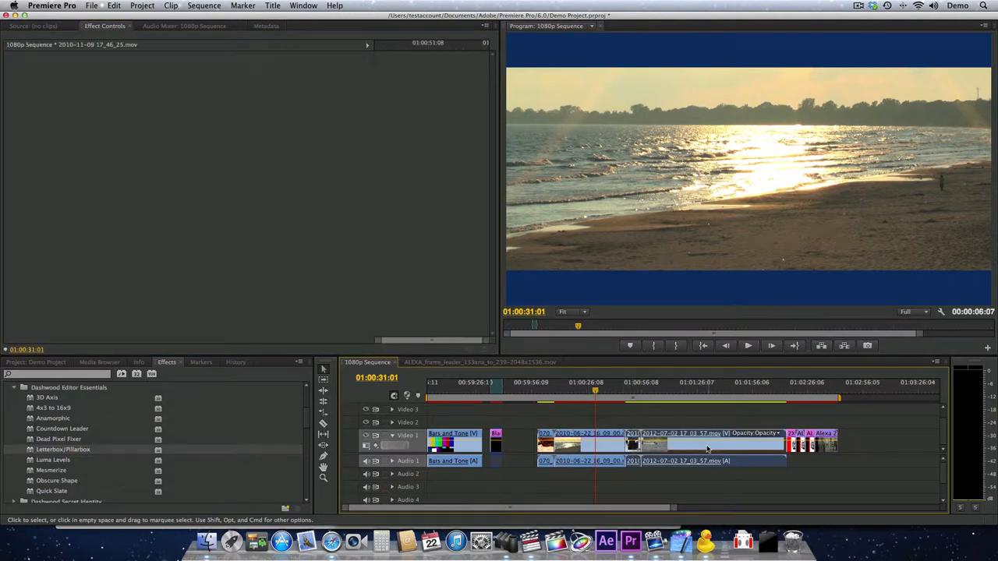
right_click(706, 446)
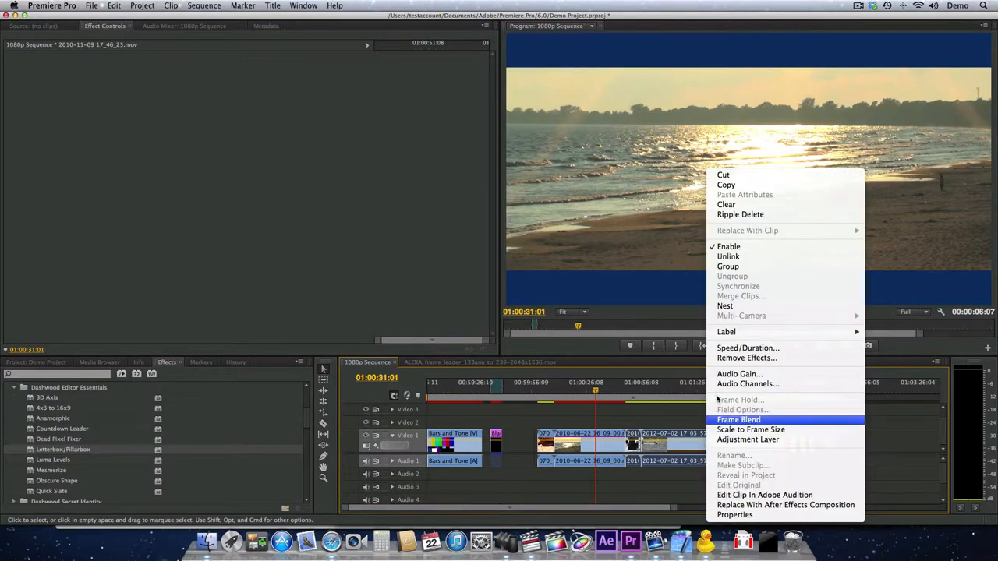
left_click(725, 306)
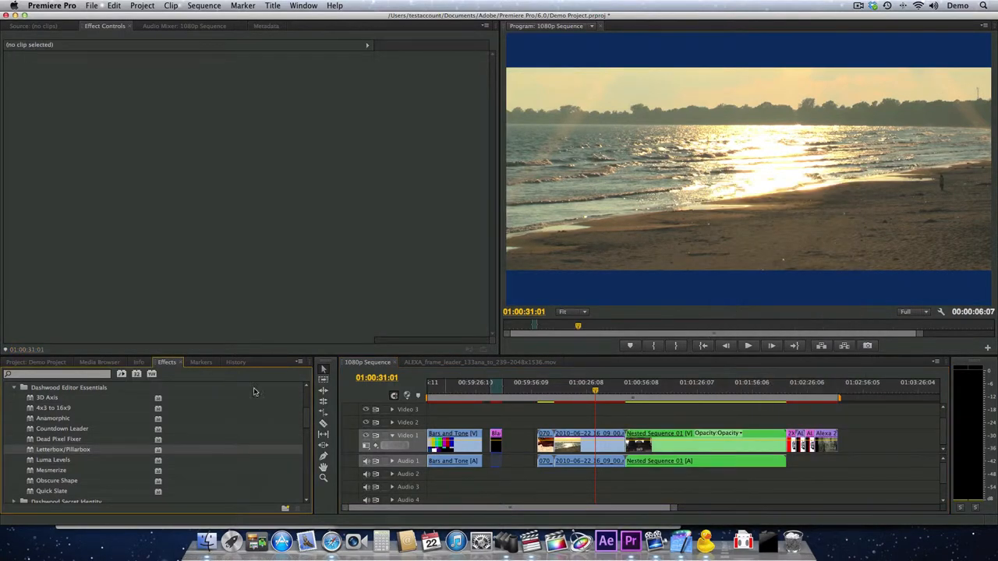
left_click_drag(45, 451, 694, 451)
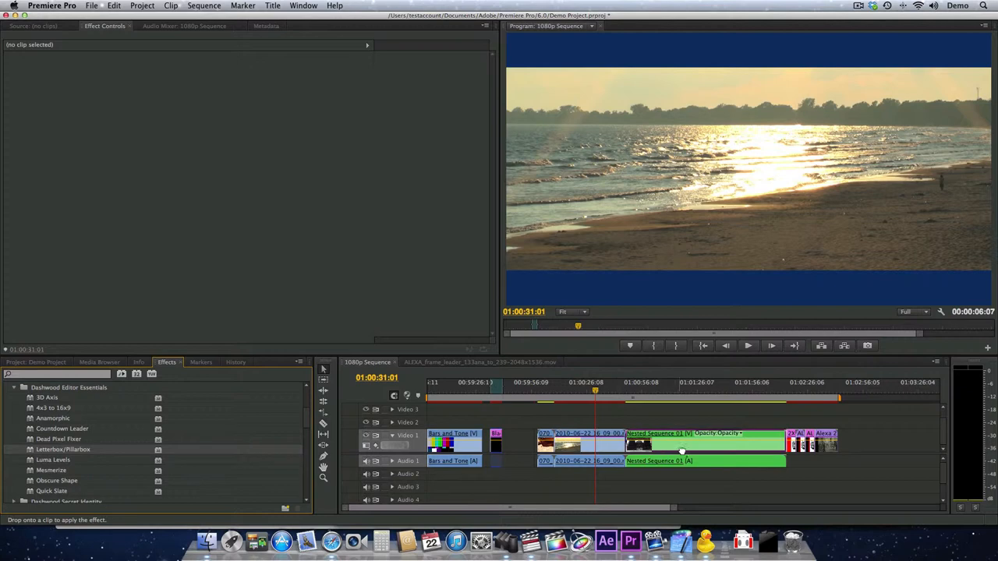
- Scrub the playhead through the nested jet-ski footage to preview its letterbox
left_click(680, 384)
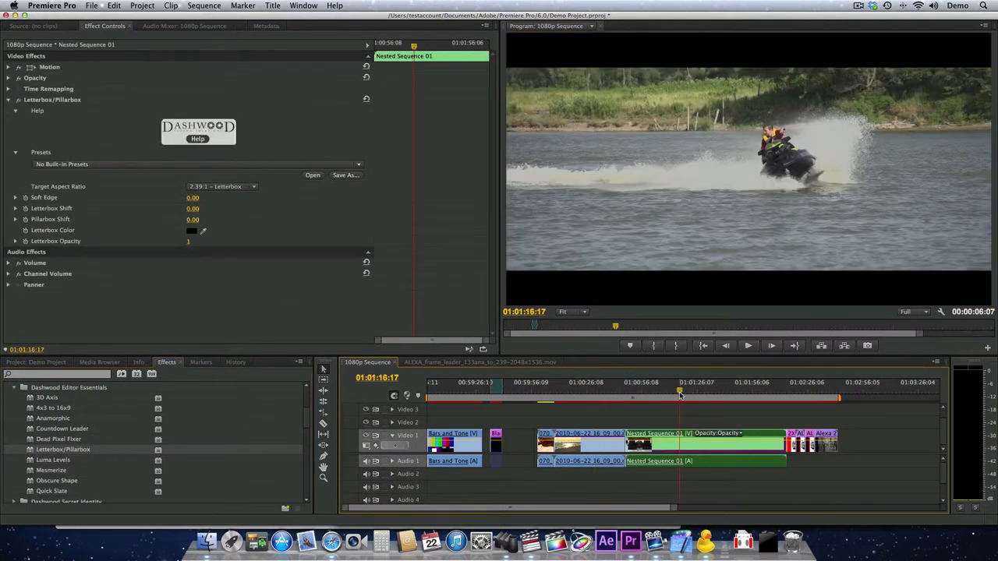
left_click_drag(660, 383, 643, 384)
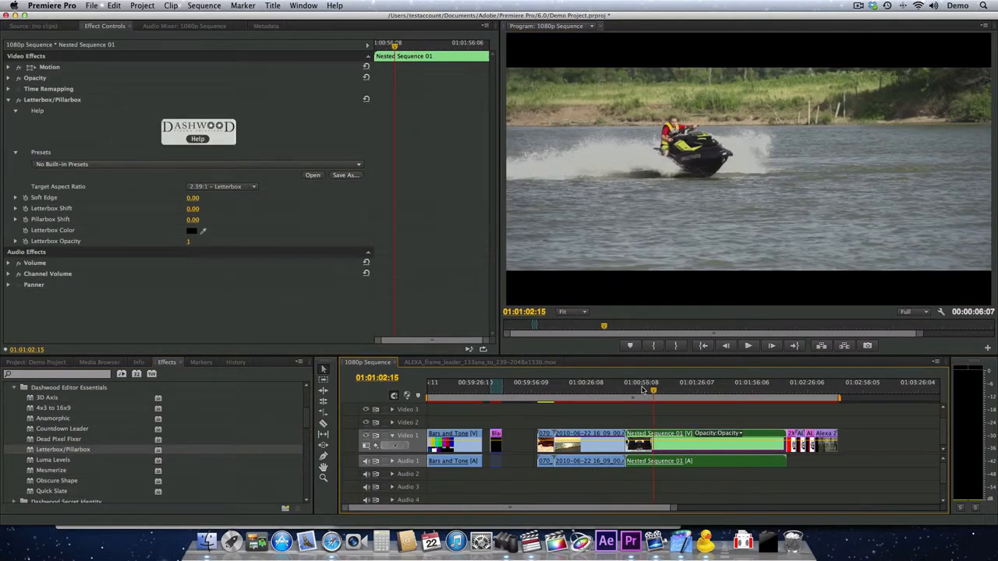
mouse_move(642, 390)
left_mouse_down()
mouse_move(717, 389)
mouse_move(700, 389)
left_mouse_up()
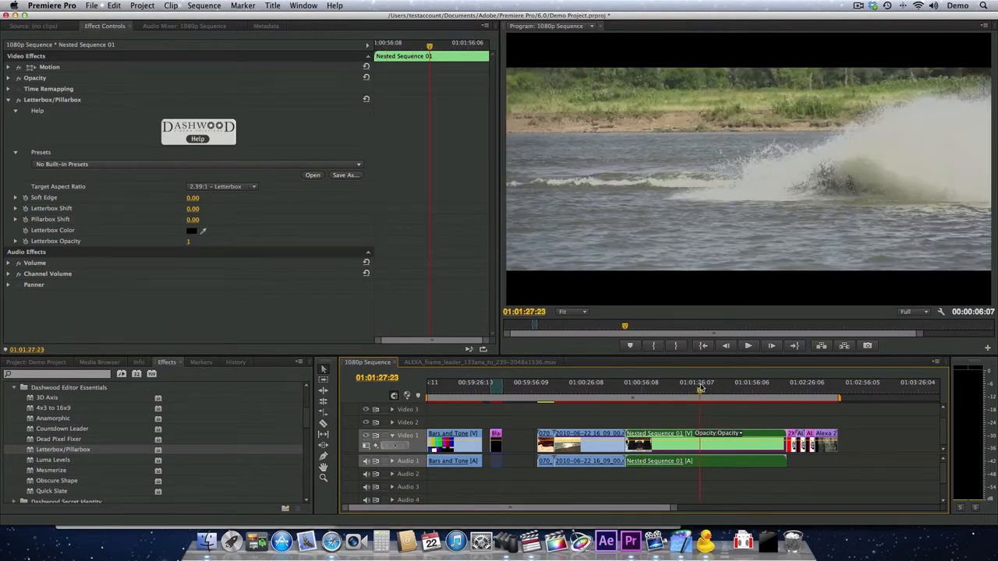